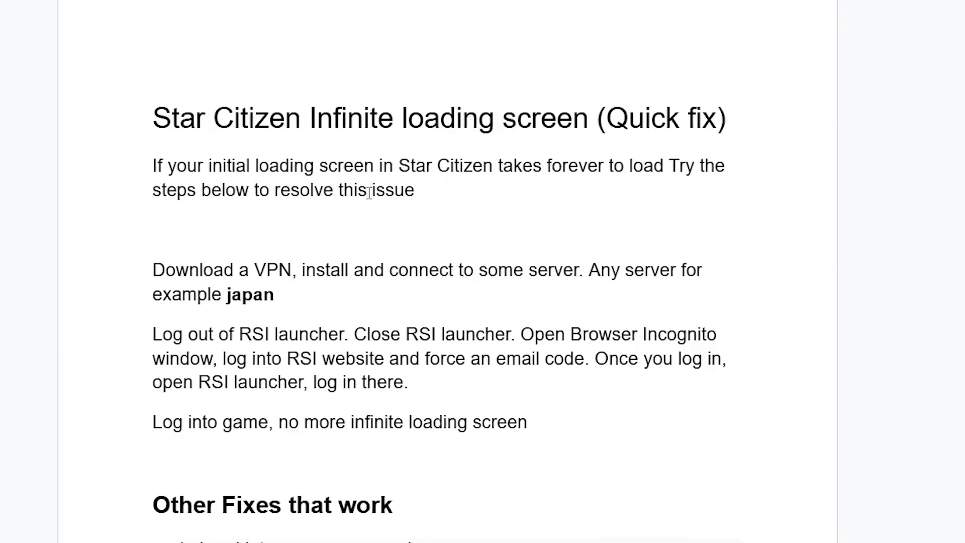
scroll(351, 190, "down", 2)
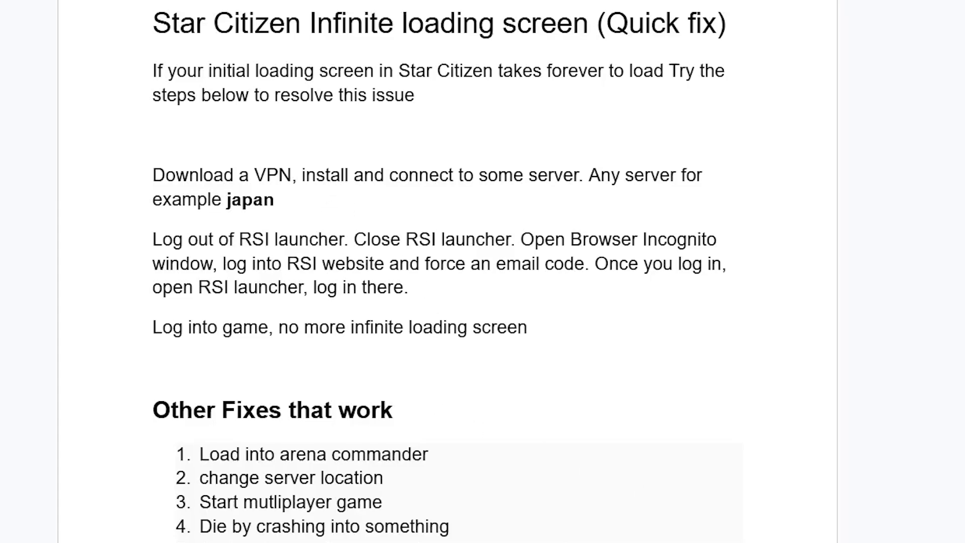
- Bring up the NordVPN app, connected to a United States server, over the Star Citizen guide
left_click(663, 530)
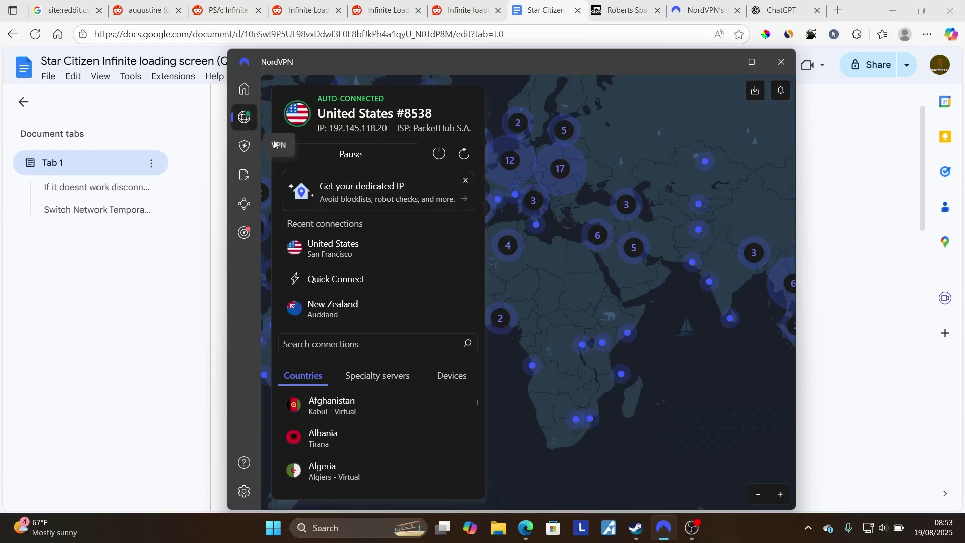
scroll(606, 260, "down", 1)
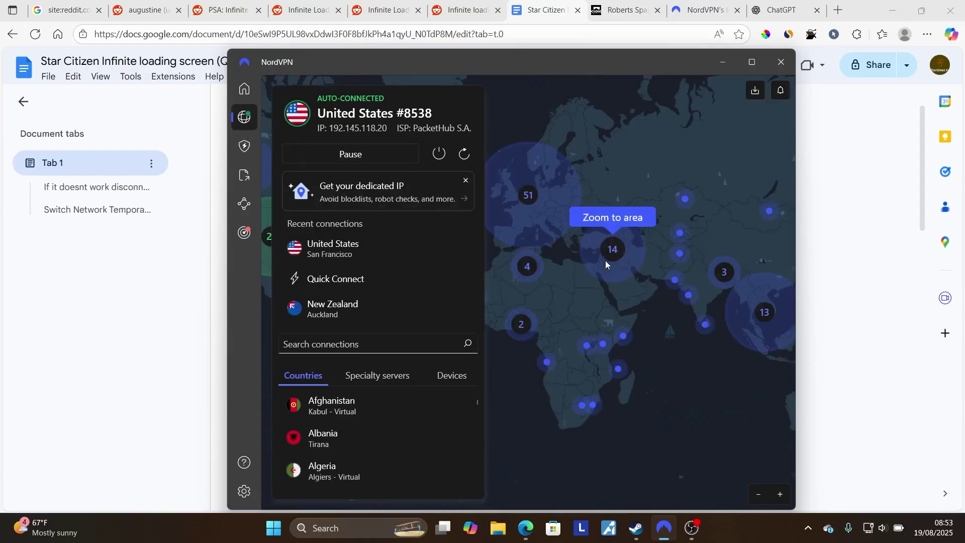
left_click(721, 62)
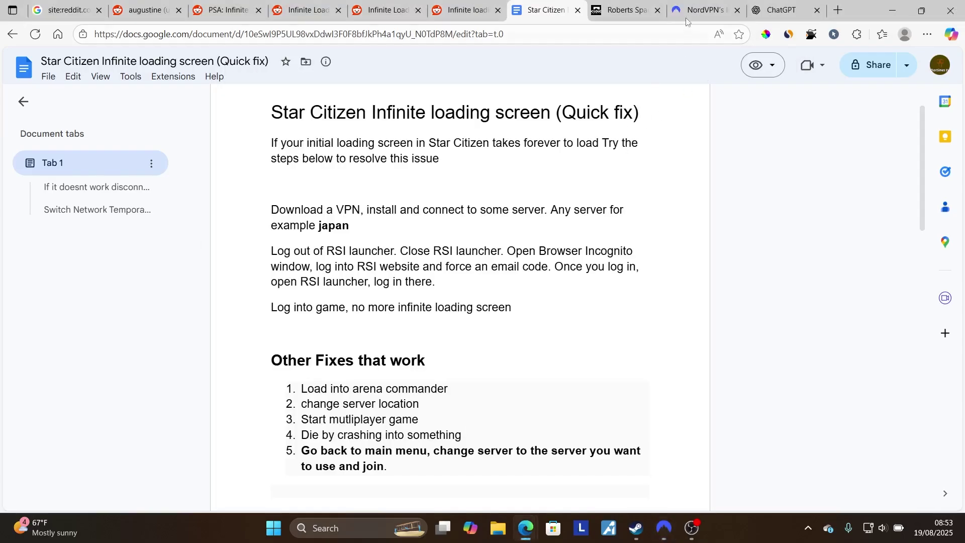
left_click(671, 15)
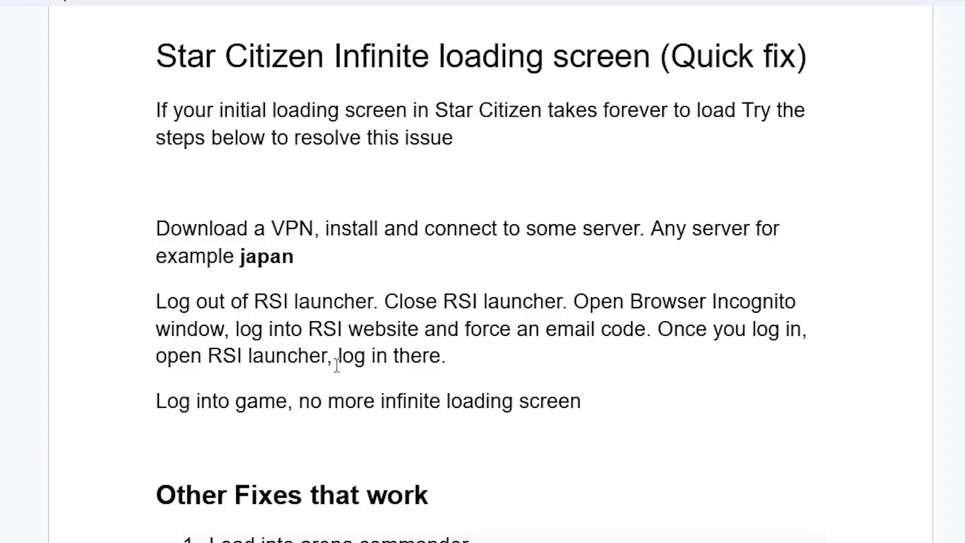
left_click_drag(592, 413, 144, 198)
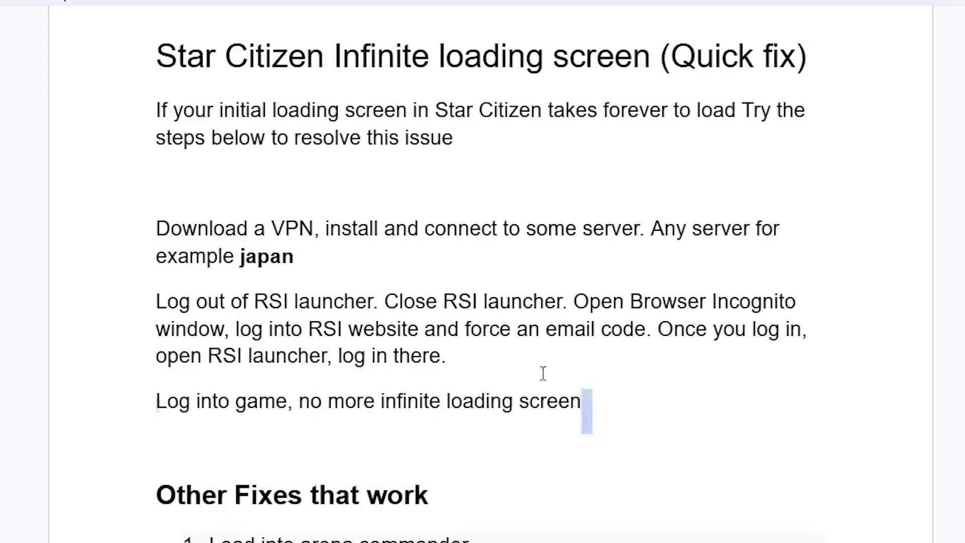
left_click(298, 254)
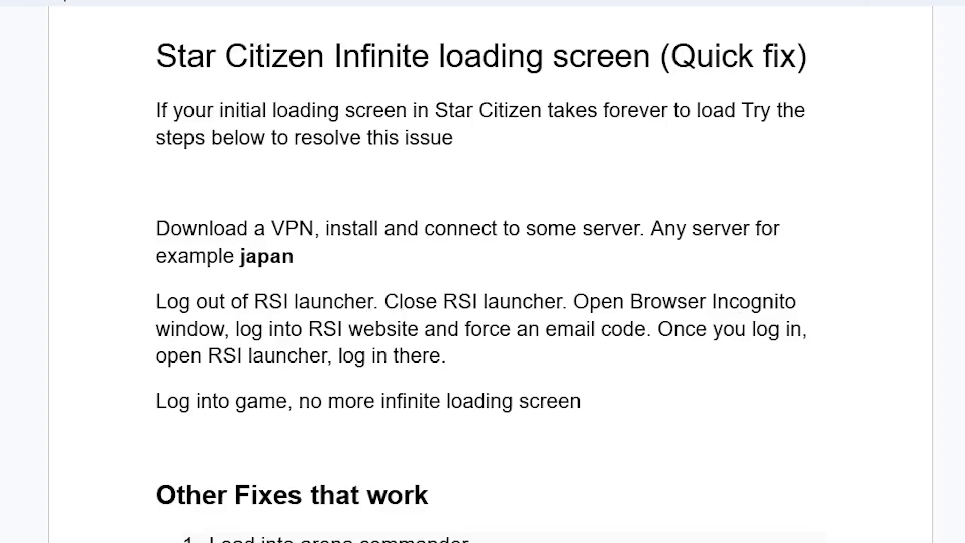
left_click(928, 34)
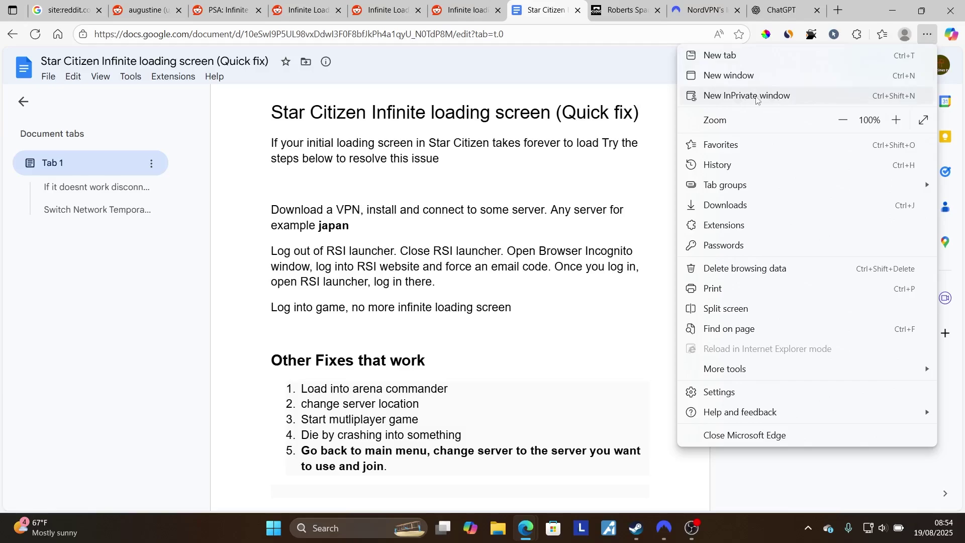
left_click(611, 5)
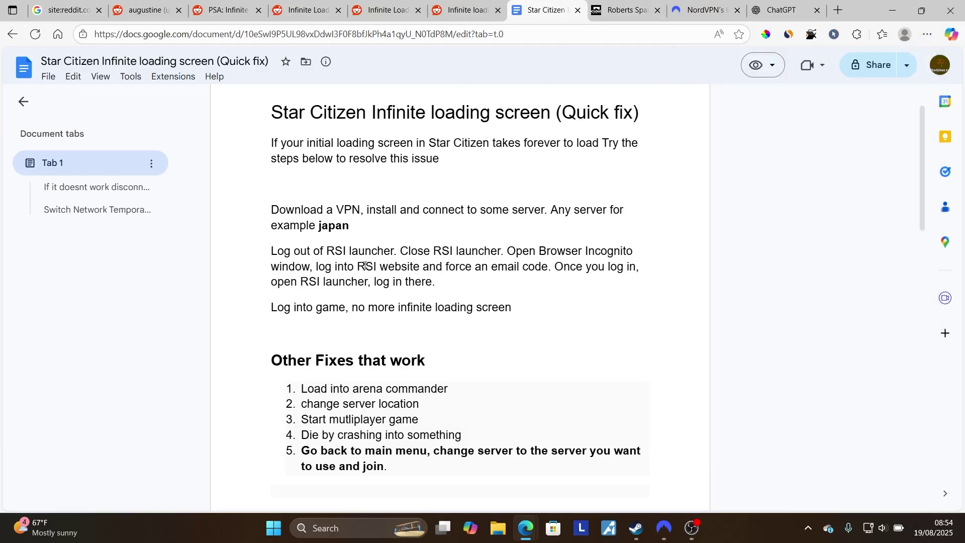
left_click(622, 10)
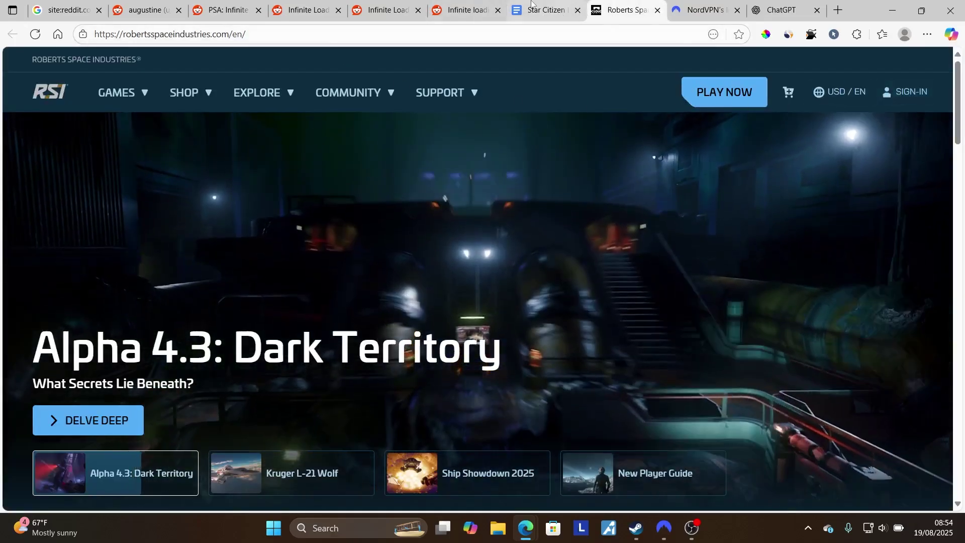
left_click(539, 9)
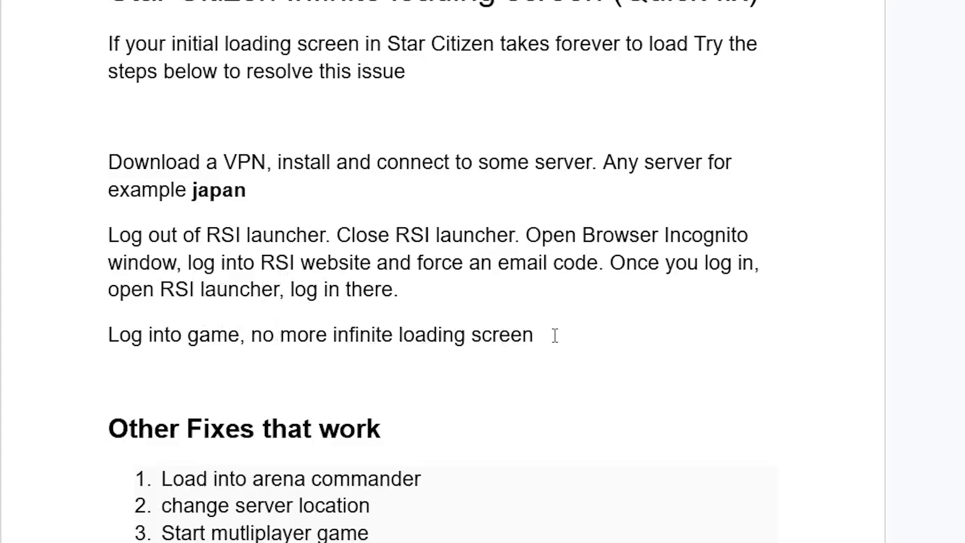
scroll(555, 335, "down", 2)
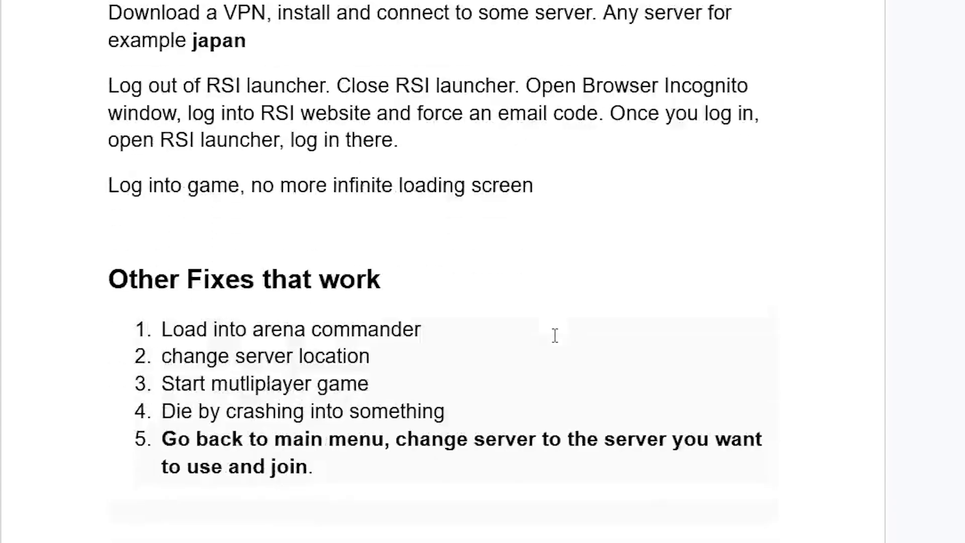
scroll(553, 334, "down", 3)
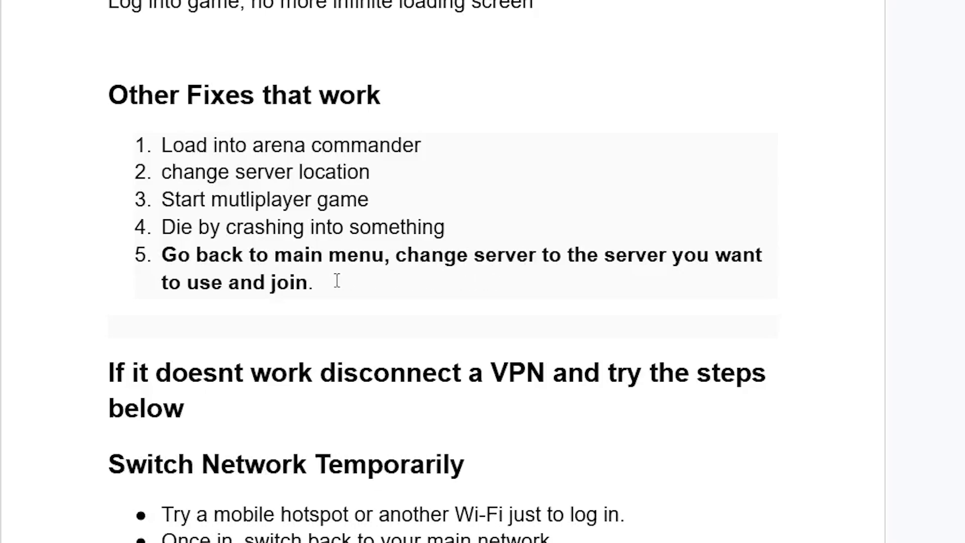
scroll(337, 281, "down", 3)
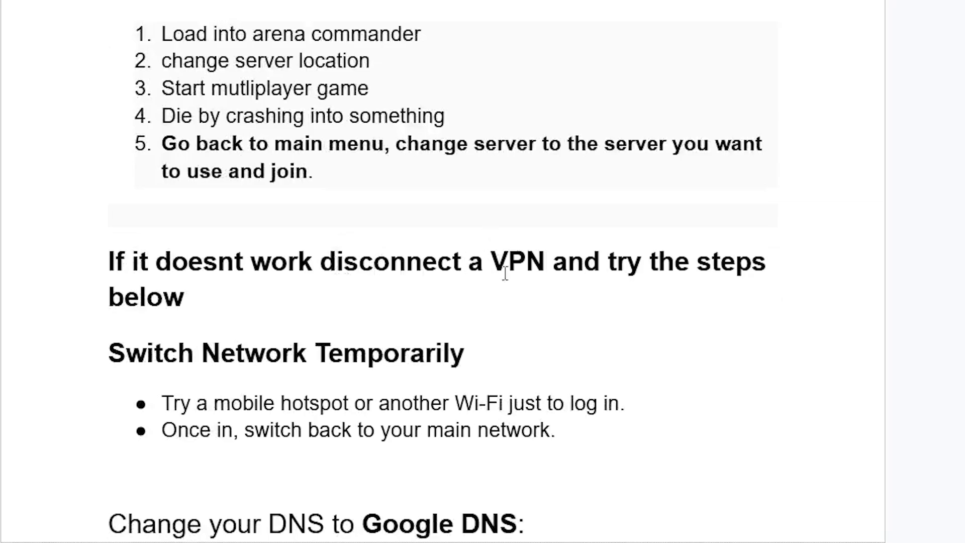
scroll(338, 280, "down", 9)
scroll(337, 283, "up", 3)
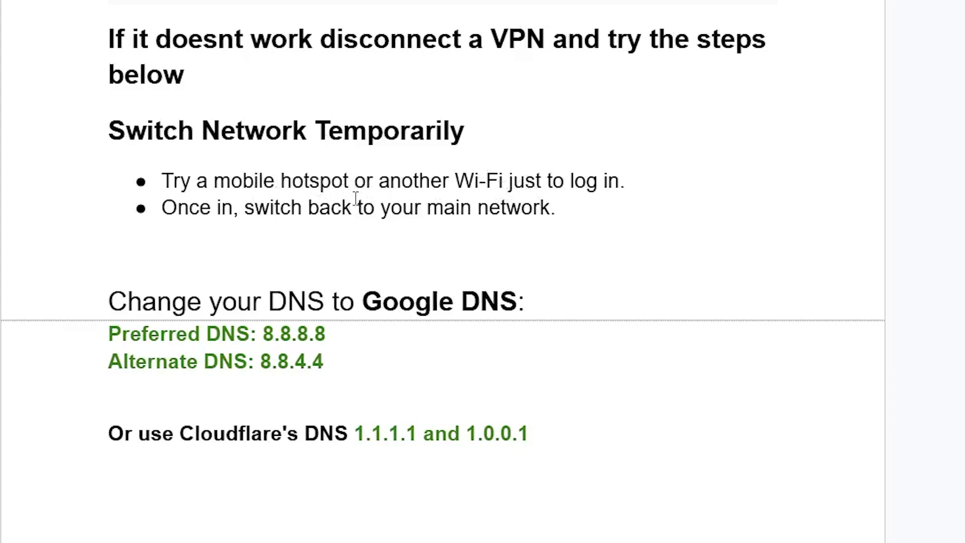
scroll(571, 211, "down", 2)
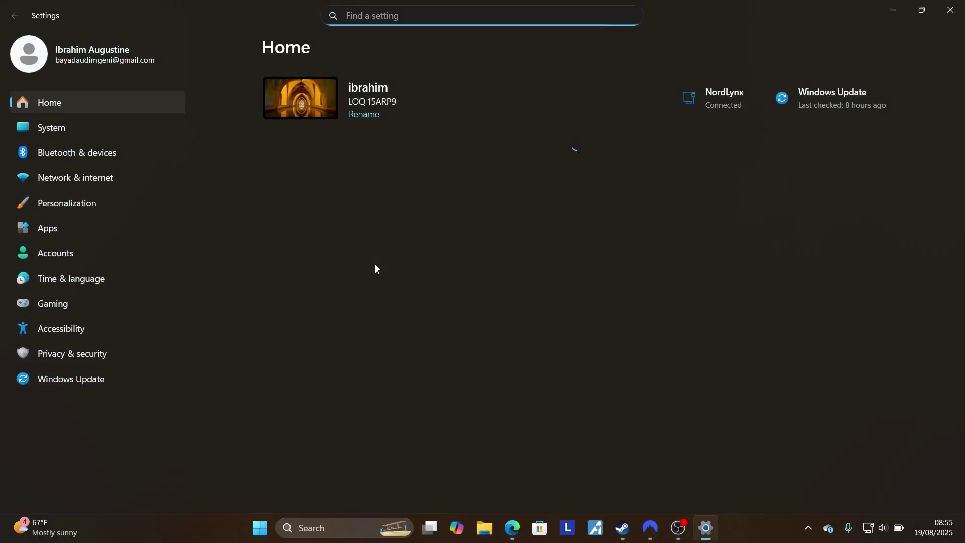
- Open the Wi-Fi hardware properties under Network & internet, showing DNS assignment as Automatic (DHCP)
left_click(91, 182)
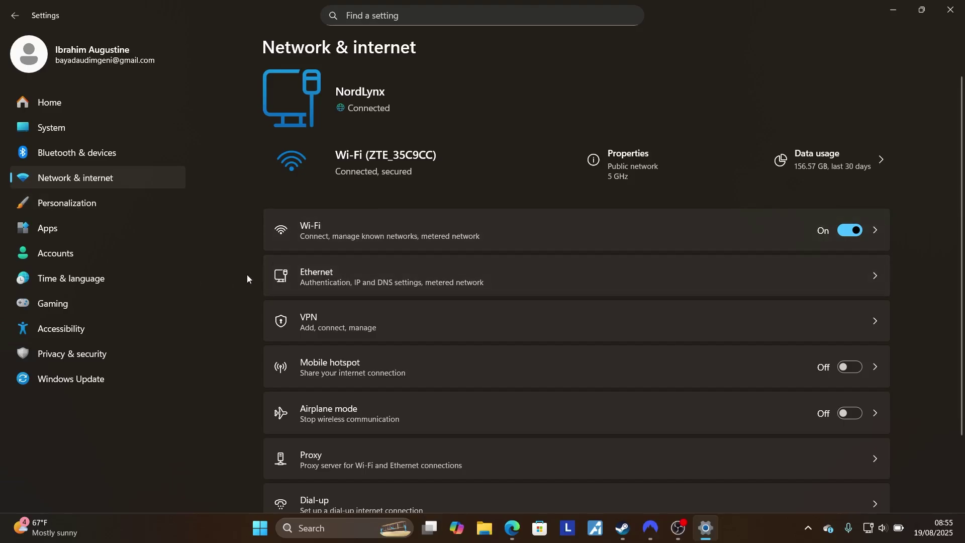
left_click(354, 235)
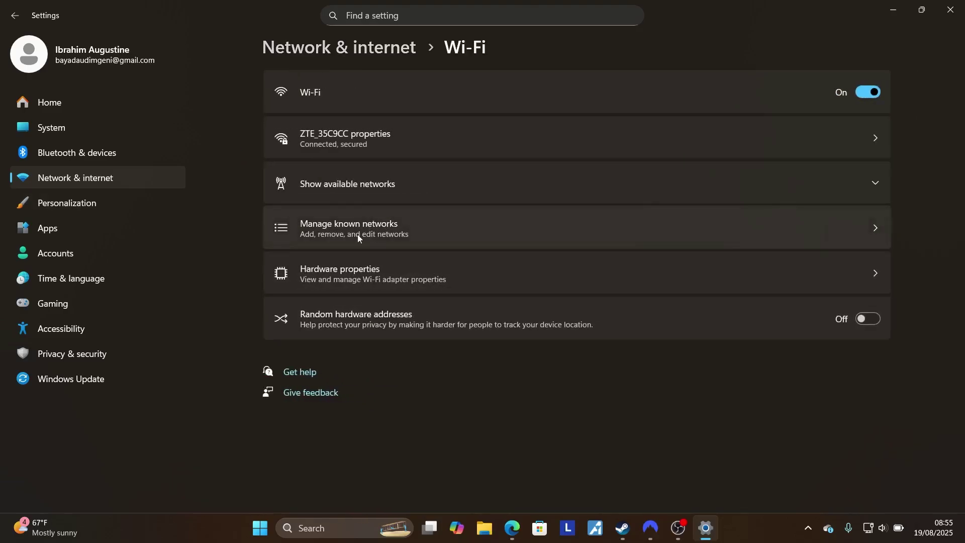
left_click(384, 281)
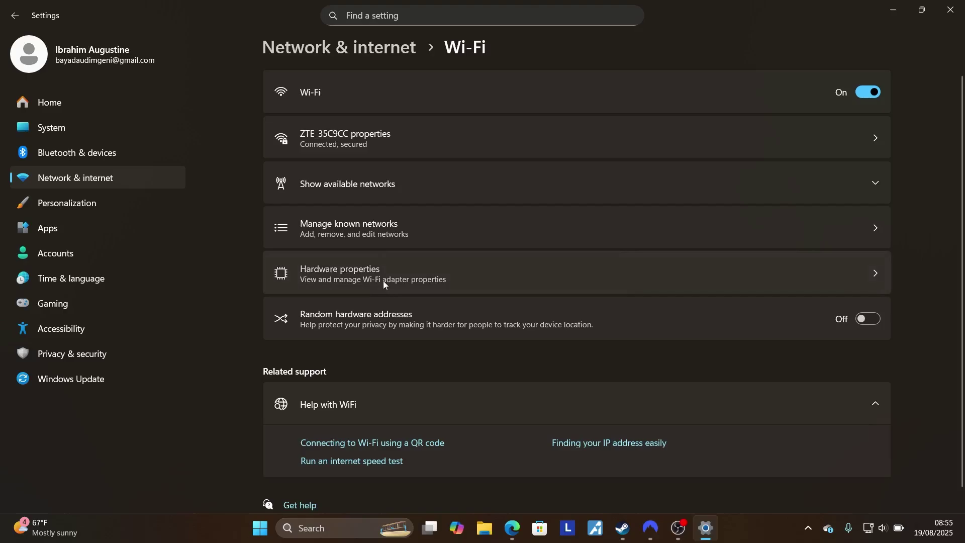
scroll(405, 429, "down", 1)
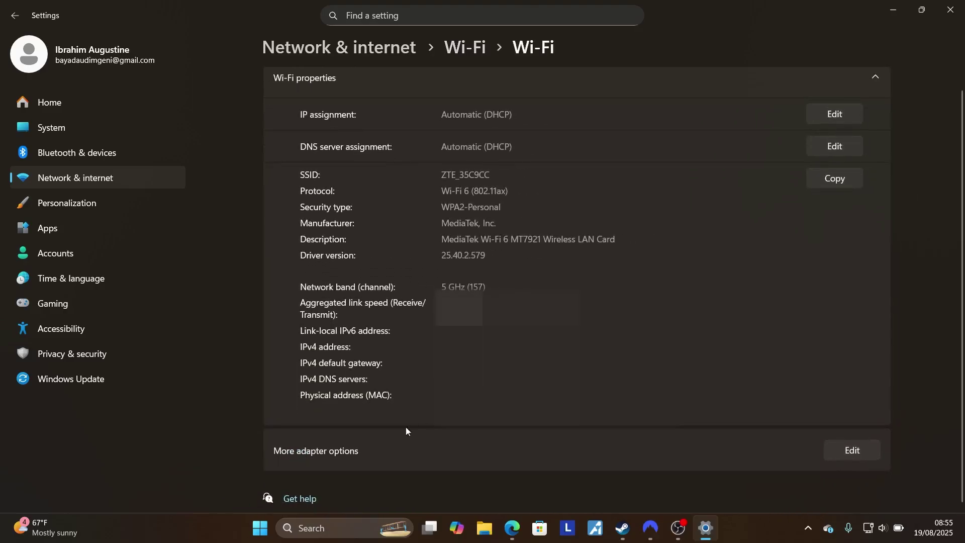
- Set the Wi-Fi adapter's Internet Protocol Version 4 properties to 'Use the following DNS server addresses'
left_click(847, 451)
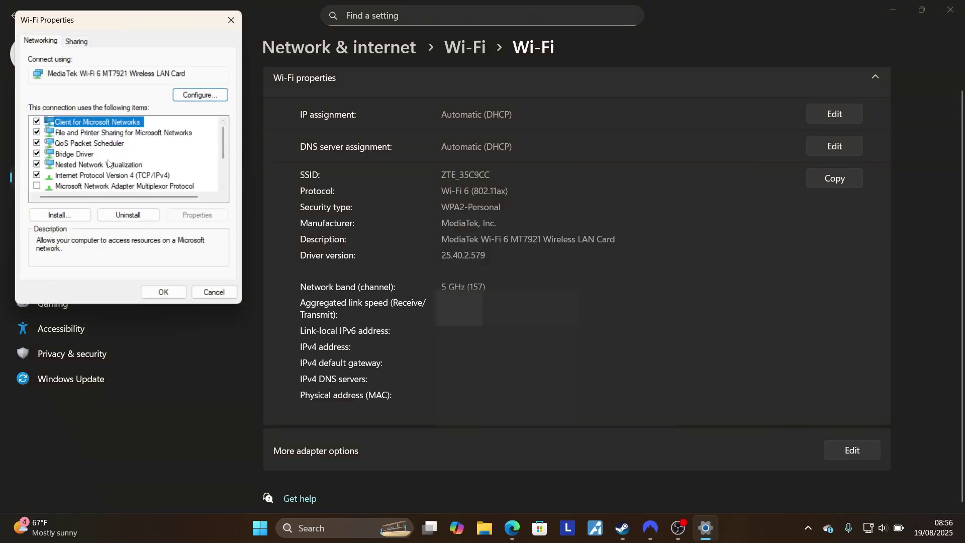
left_click(102, 175)
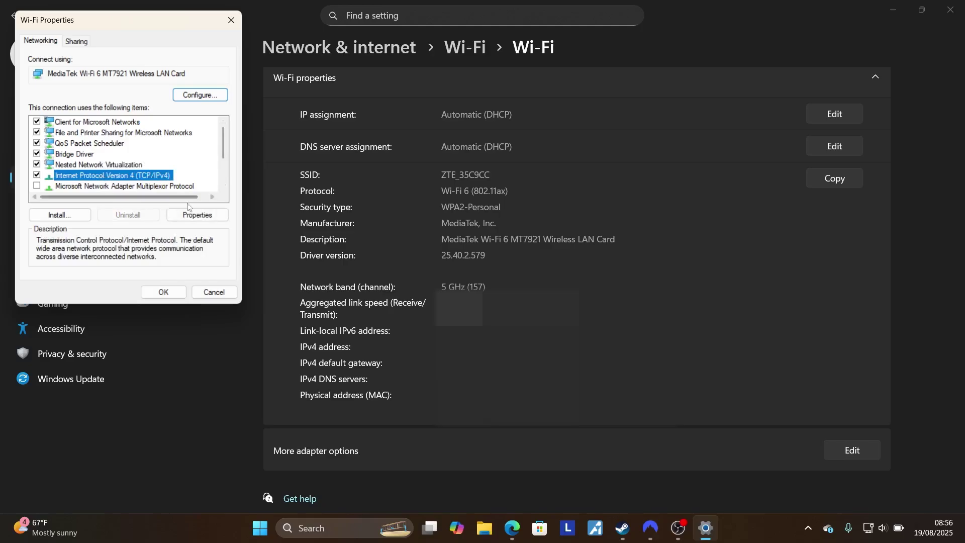
left_click(197, 215)
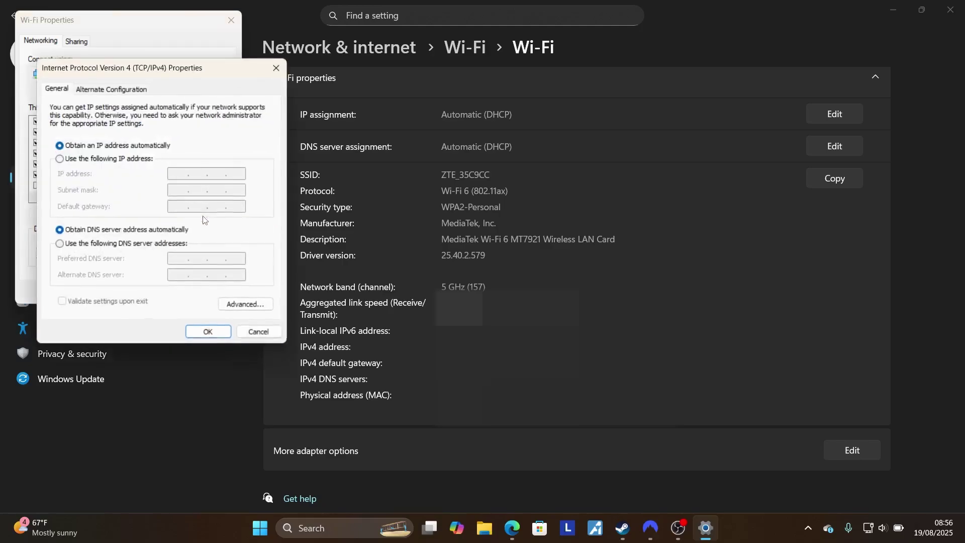
left_click(60, 243)
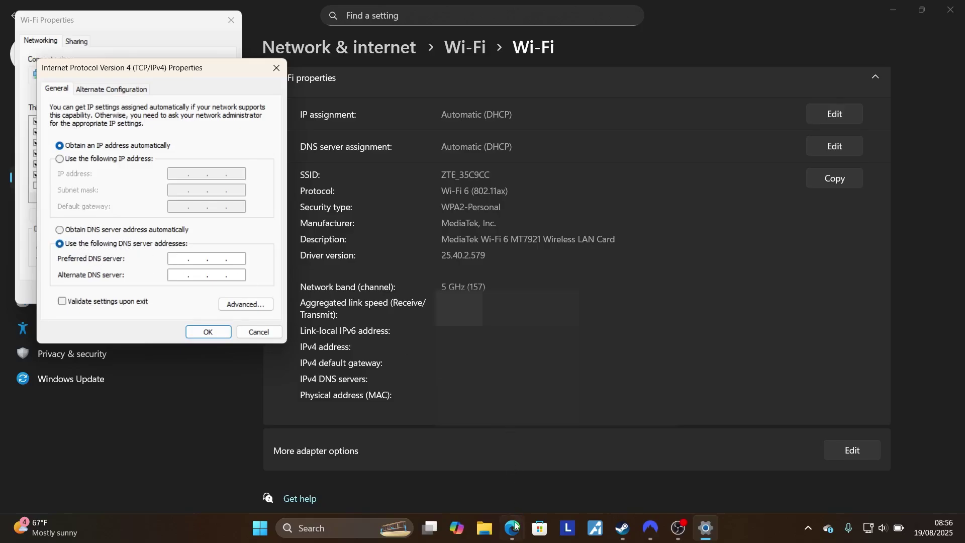
- Highlight the Google DNS addresses in the guide, then go back to the IPv4 DNS settings
mouse_move(512, 528)
left_click(465, 460)
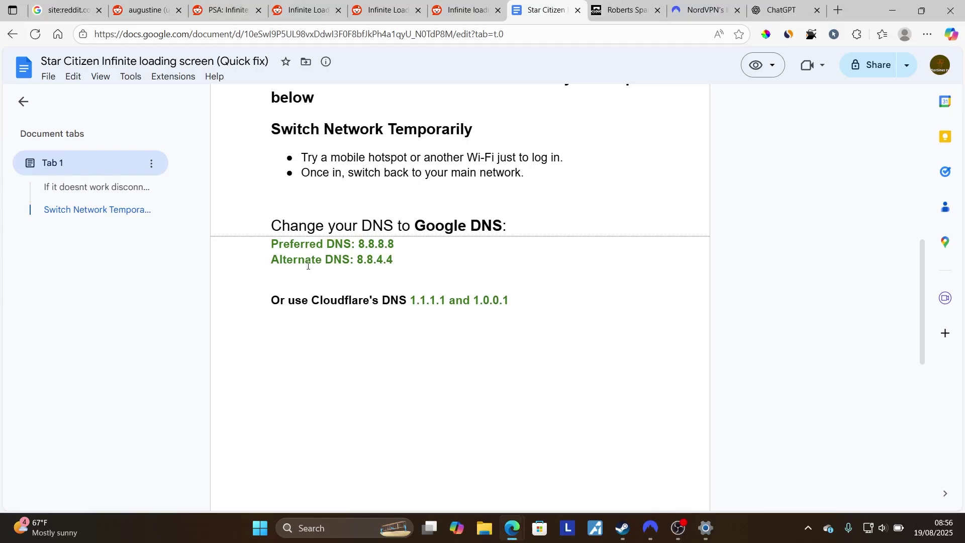
left_click_drag(335, 244, 409, 254)
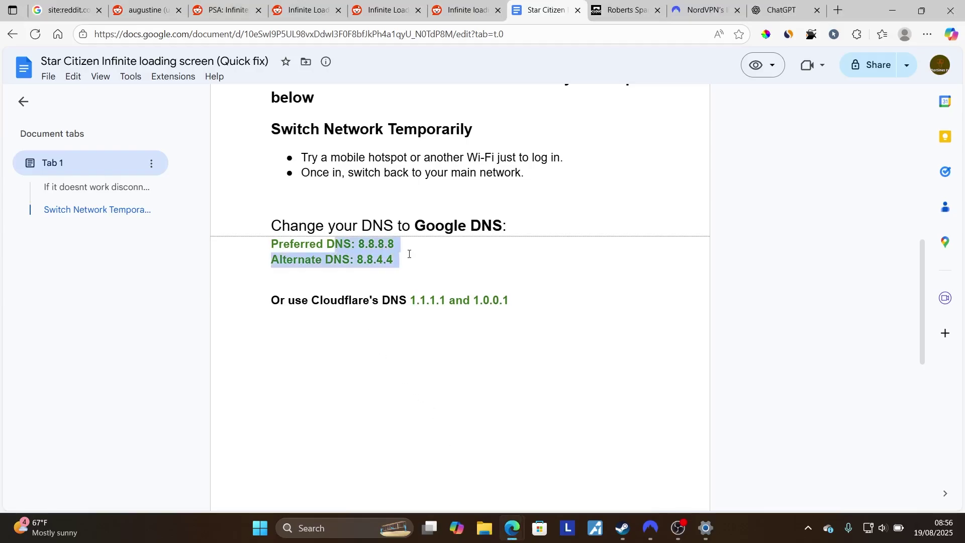
left_click(322, 258)
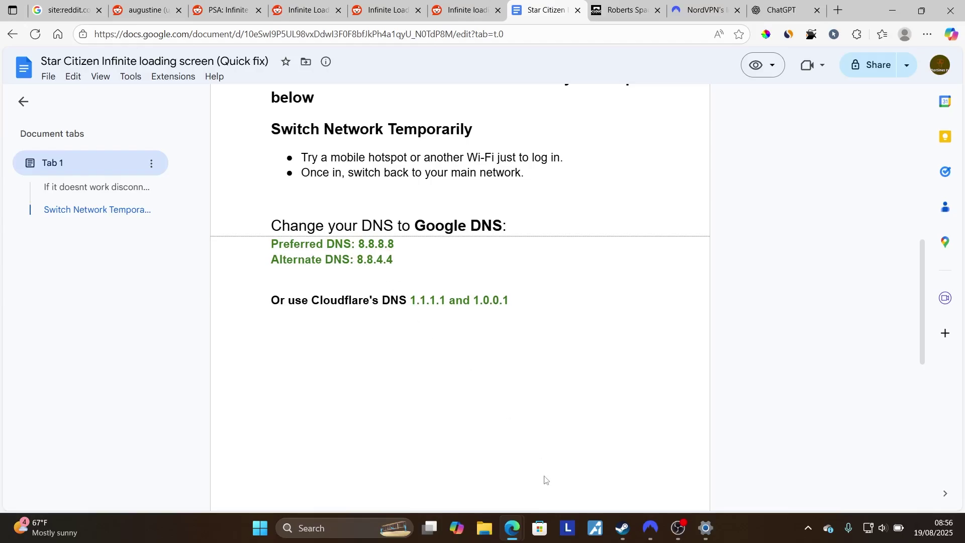
left_click(692, 486)
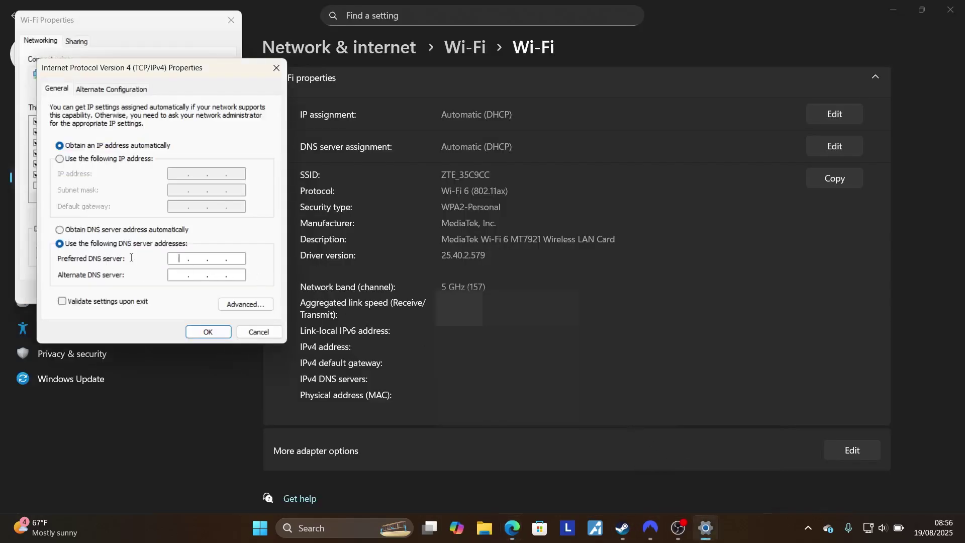
mouse_move(512, 527)
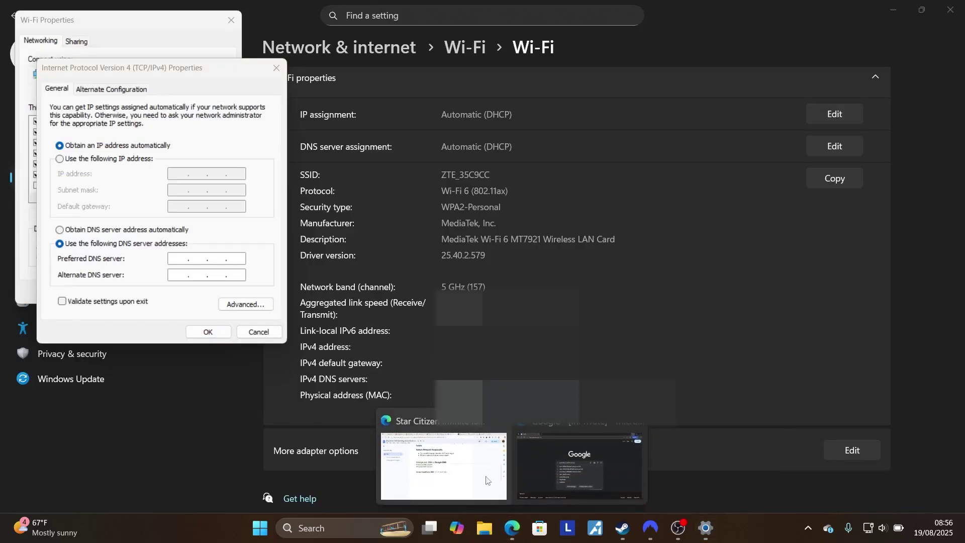
- Highlight the Cloudflare DNS addresses, ending at the guide's title and its VPN and RSI re-login steps
left_click(427, 393)
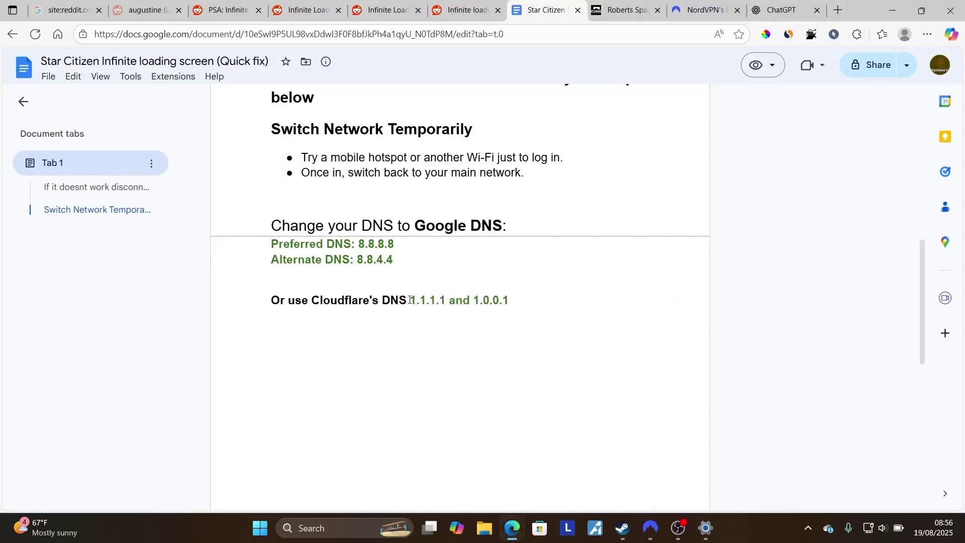
mouse_move(409, 300)
left_mouse_down()
mouse_move(526, 306)
mouse_move(503, 300)
left_mouse_up()
left_click(436, 301)
scroll(539, 314, "up", 3)
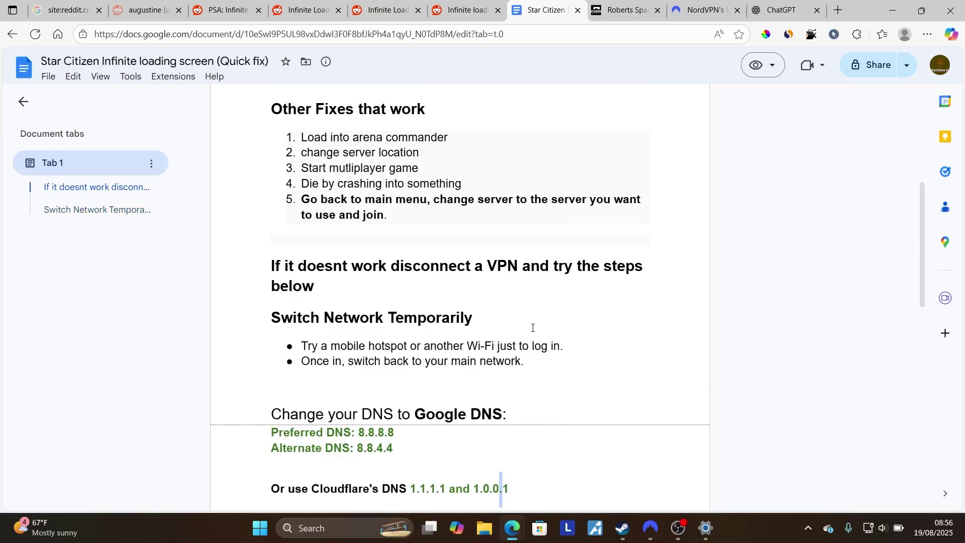
scroll(533, 328, "up", 3)
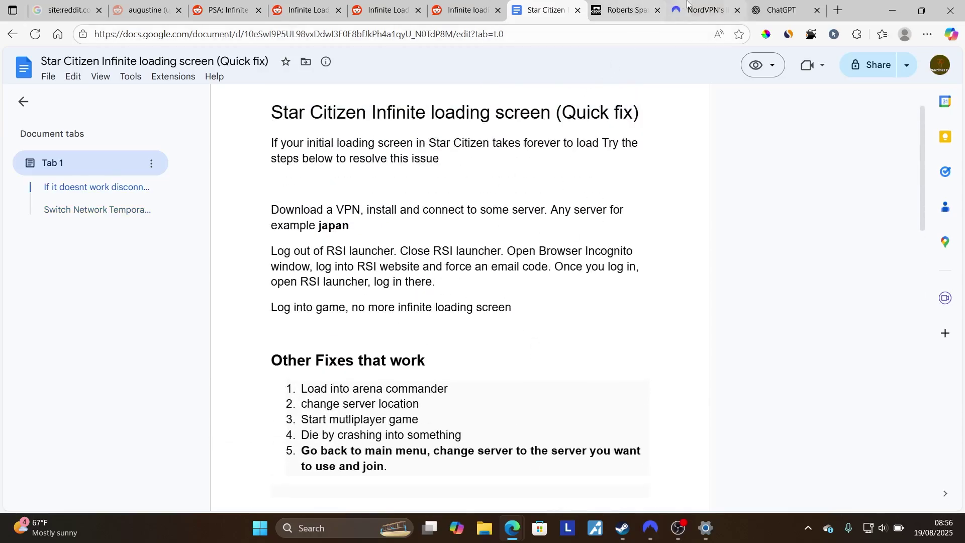
left_click(701, 10)
left_click(544, 10)
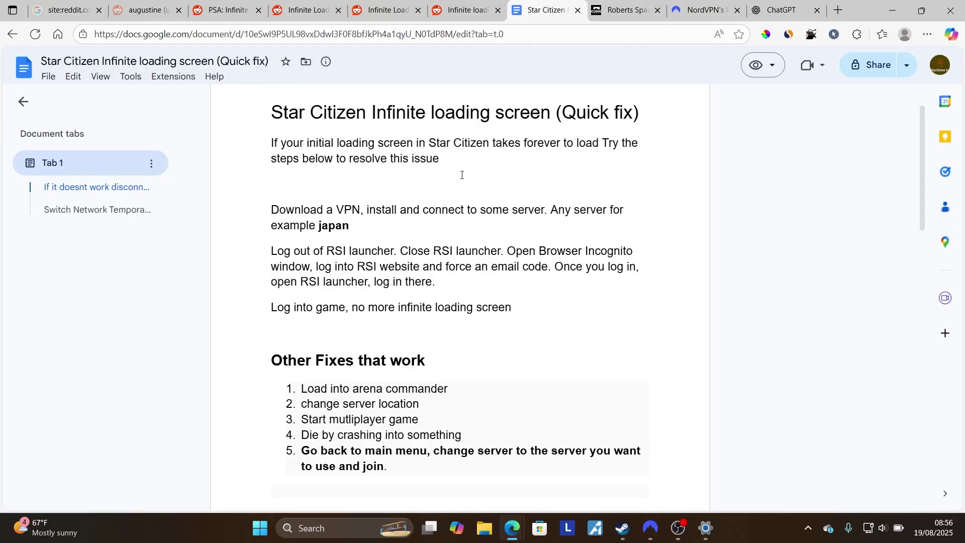
scroll(461, 176, "up", 1)
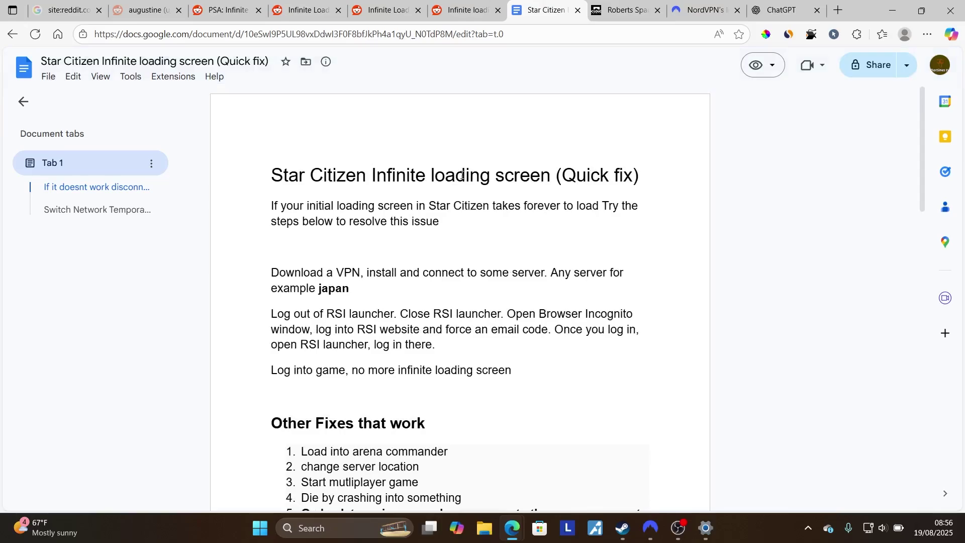